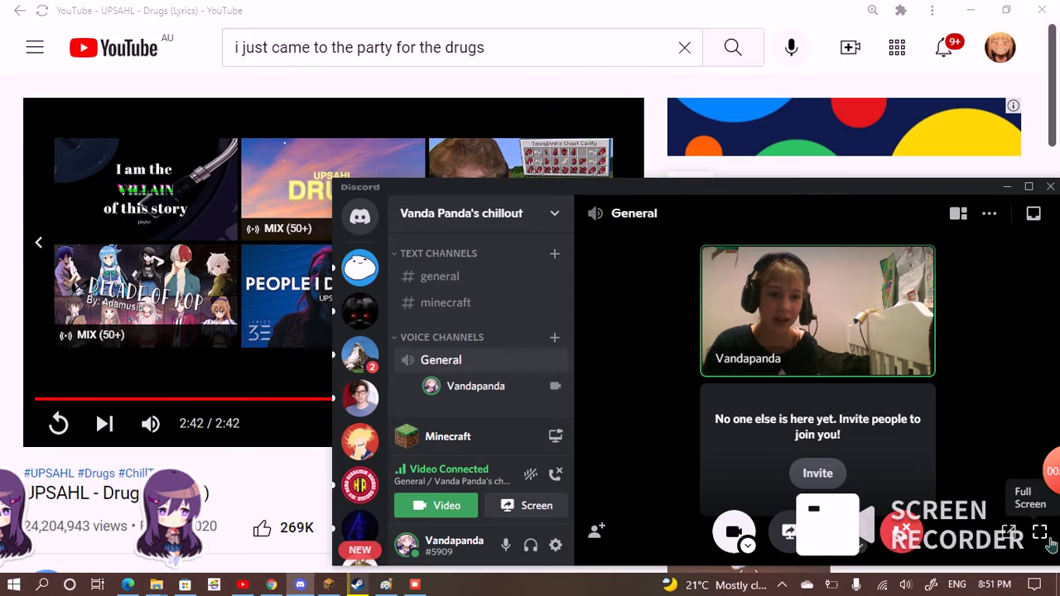
Expand the General voice call to full screen, with the webcam video beside the empty invite tile.
left_click(1027, 494)
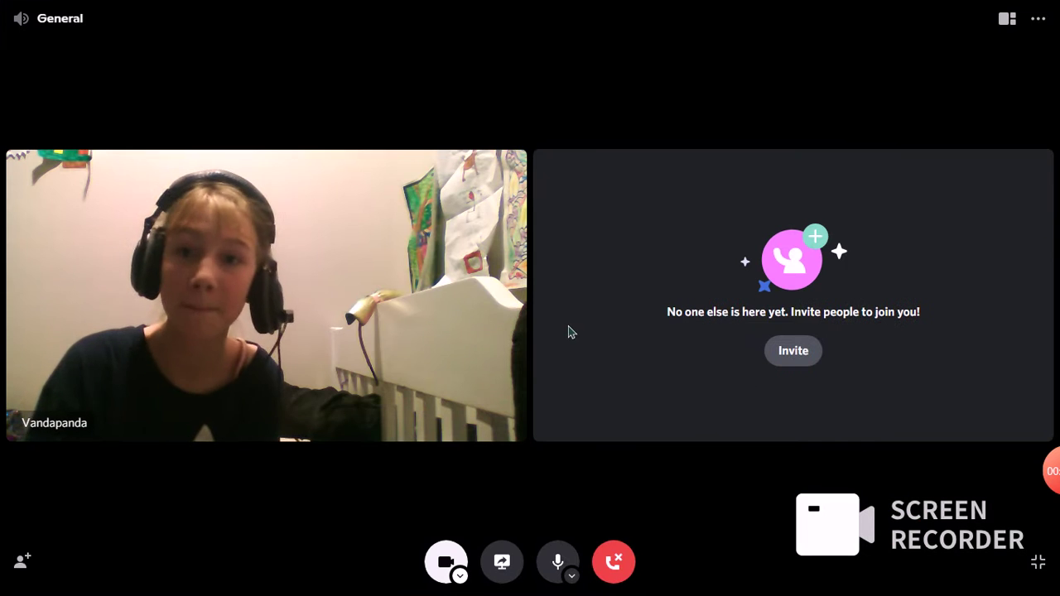